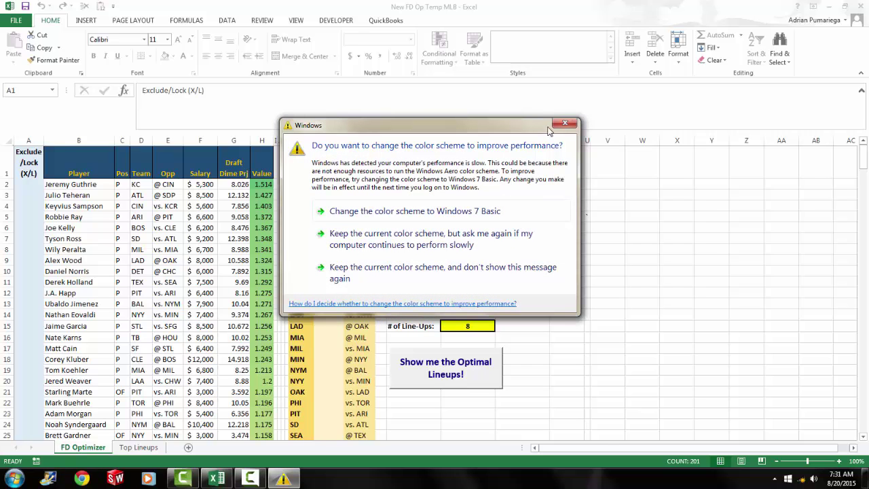
Step: Dismiss the Windows color scheme prompt and look over the number of line-ups, Draft Dime Prj and Exclude/Lock areas
{"action": "left_click", "coordinate": [565, 123]}
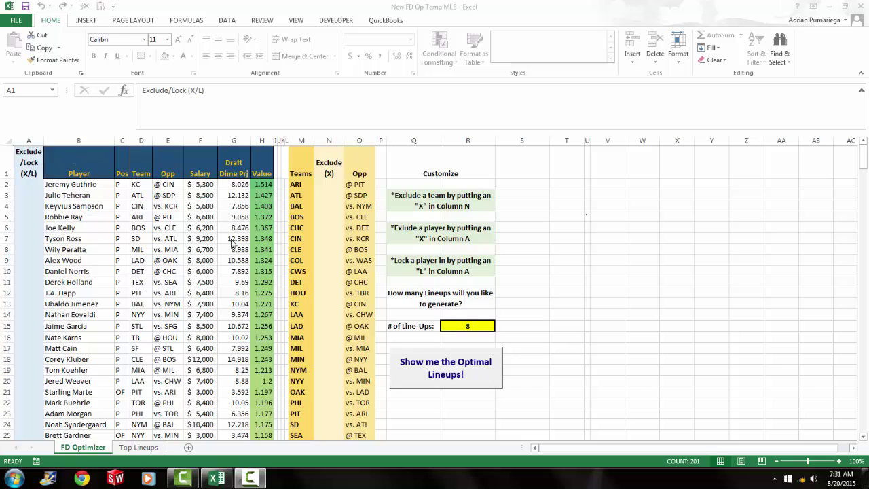
{"action": "left_click", "coordinate": [433, 370]}
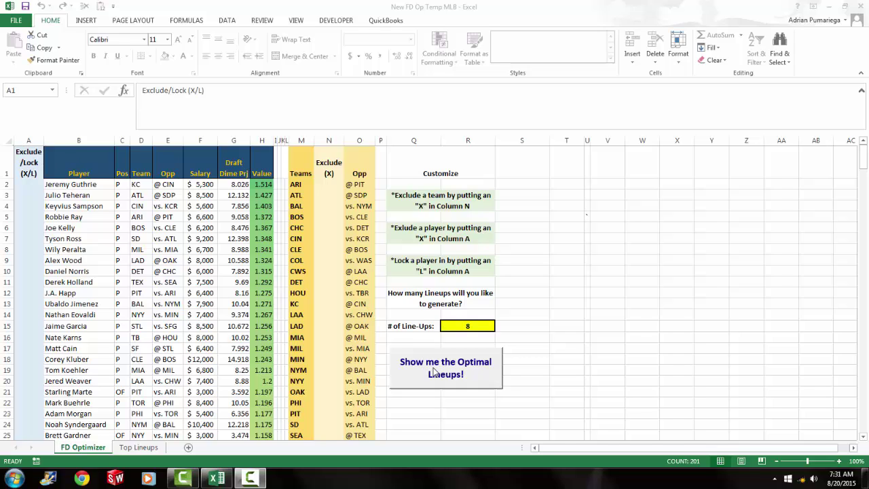
{"action": "left_click", "coordinate": [467, 328]}
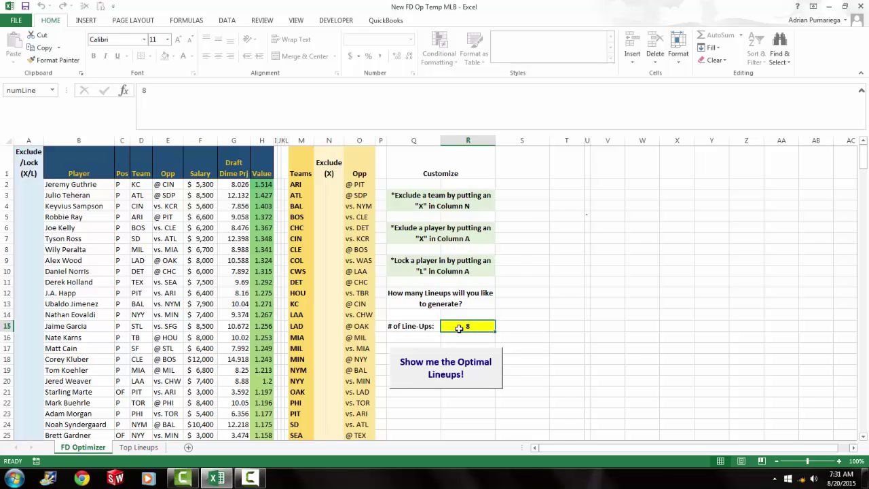
{"action": "left_click", "coordinate": [231, 140]}
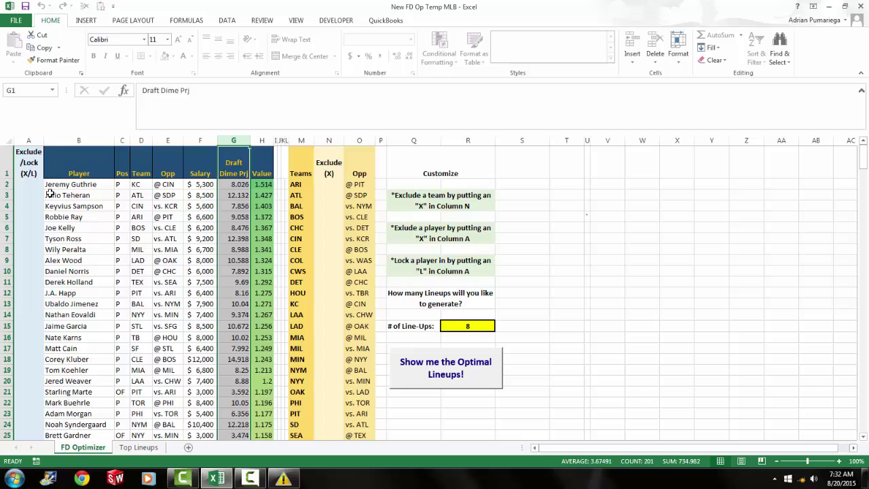
{"action": "left_click", "coordinate": [31, 142]}
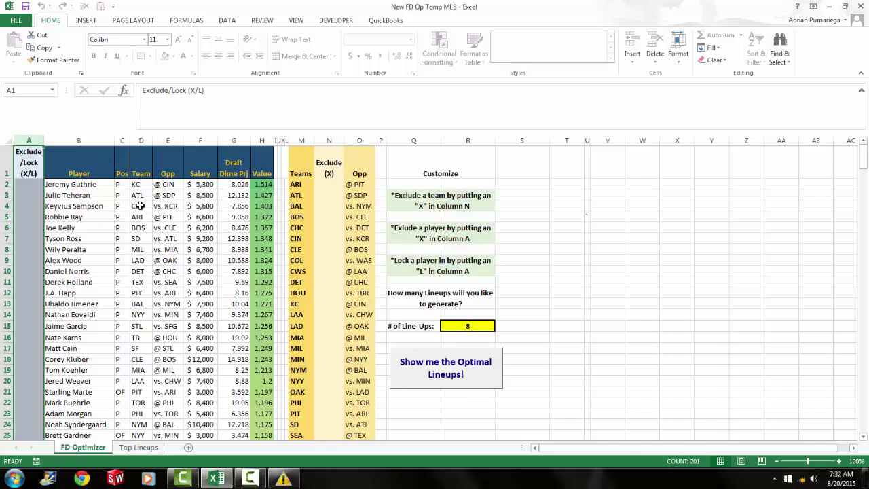
{"action": "left_click", "coordinate": [32, 260]}
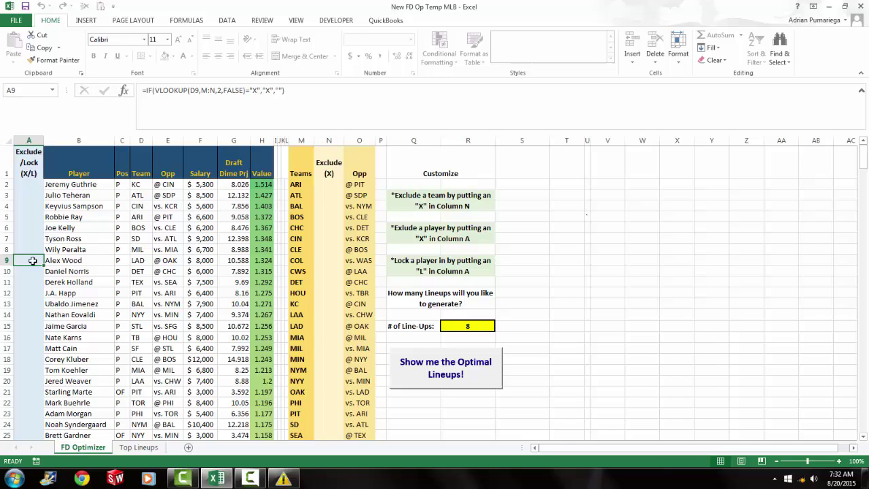
{"action": "type", "text": "X"}
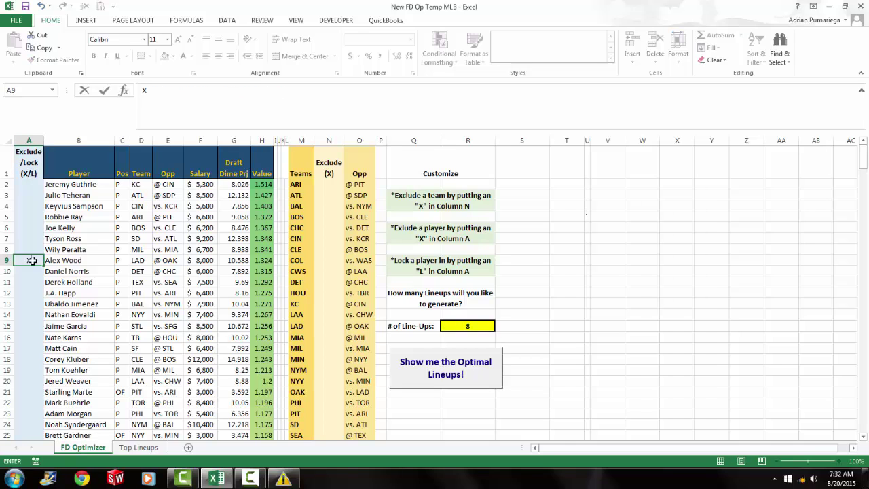
{"action": "key", "text": "Return"}
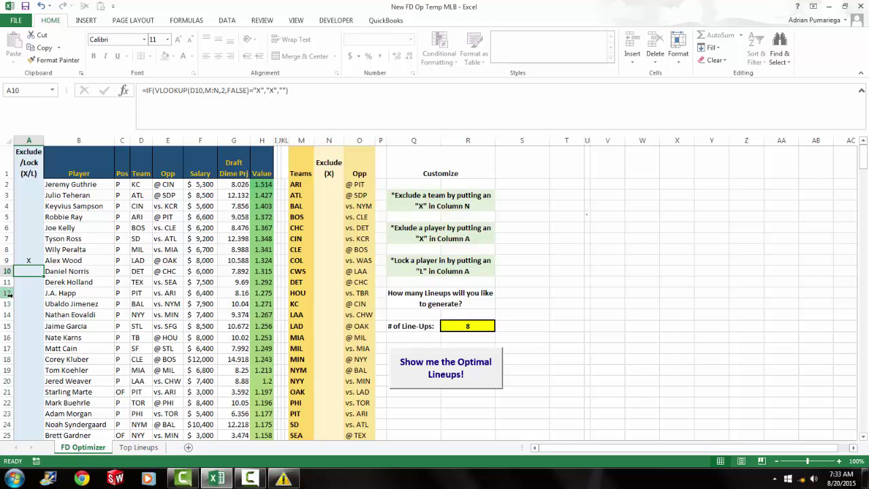
{"action": "left_click", "coordinate": [27, 260]}
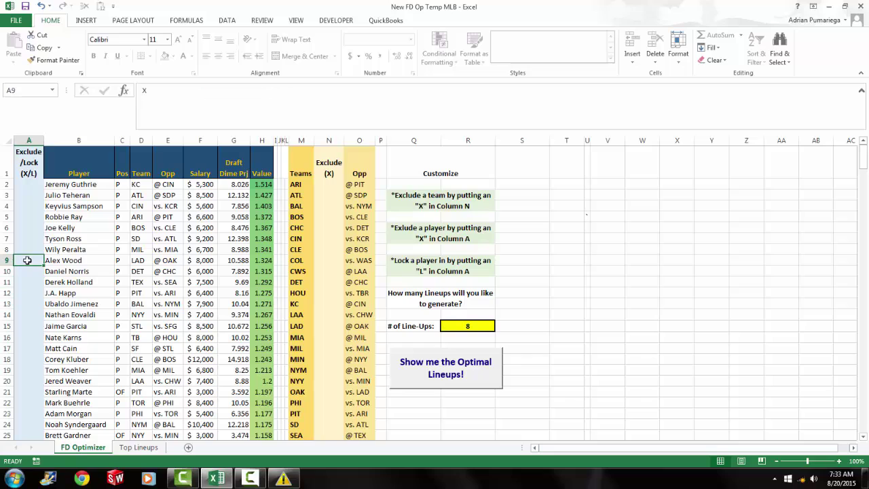
{"action": "left_click", "coordinate": [32, 249]}
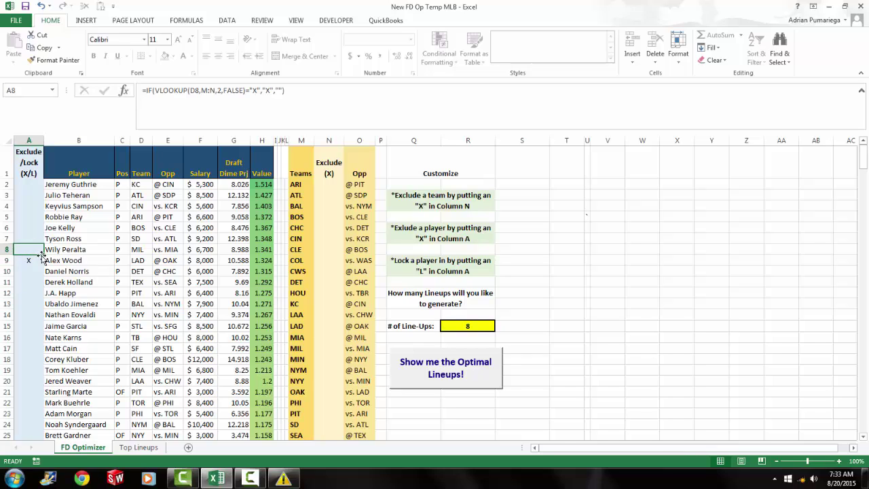
{"action": "left_click", "coordinate": [39, 258]}
{"action": "left_click", "coordinate": [35, 249]}
{"action": "left_click_drag", "start_coordinate": [43, 255], "coordinate": [33, 272]}
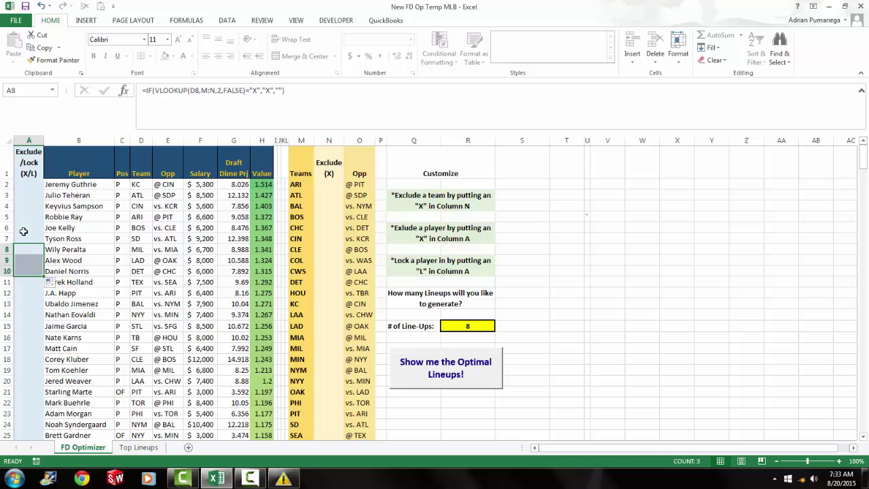
Step: Lock Joe Kelly into the lineups by entering L in cell A6 of the Exclude/Lock column
{"action": "left_click", "coordinate": [23, 230]}
{"action": "type", "text": "L"}
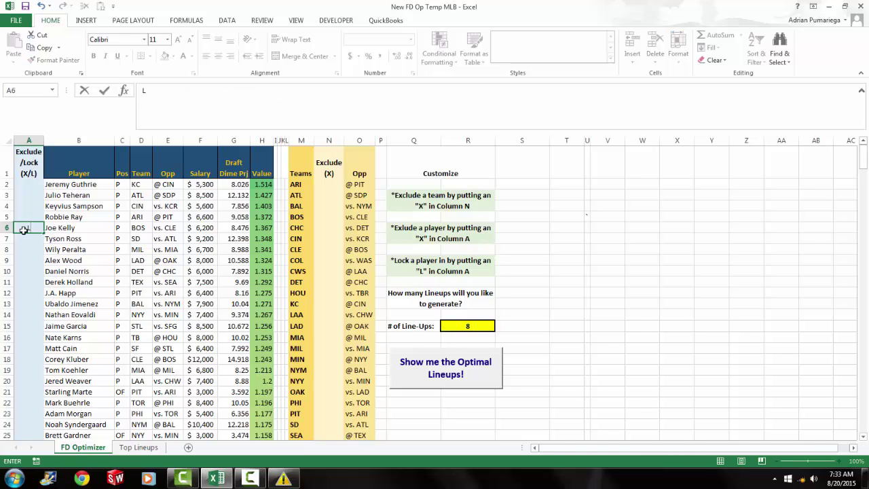
{"action": "key", "text": "Return"}
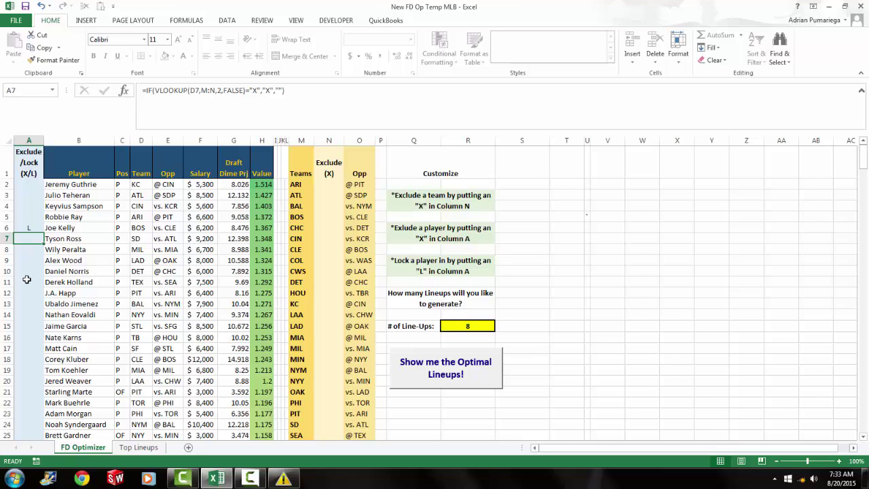
Step: Examine the Player, Pos, Team, Opp, Salary, Draft Dime Prj and Value columns of the player table
{"action": "left_click", "coordinate": [94, 140]}
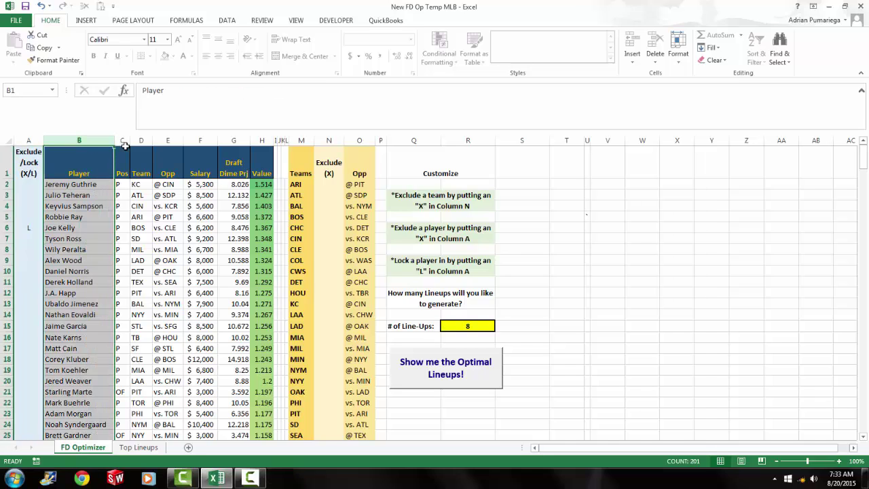
{"action": "left_click", "coordinate": [123, 141]}
{"action": "left_click", "coordinate": [140, 140]}
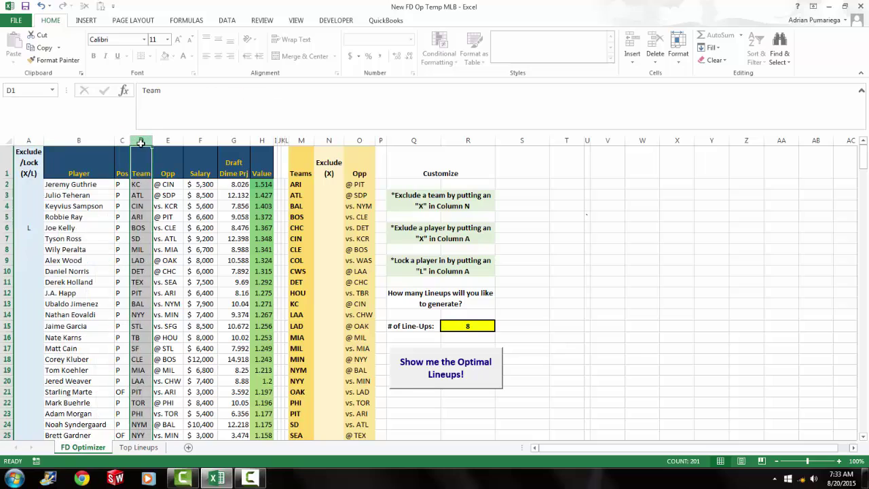
{"action": "left_click", "coordinate": [163, 141]}
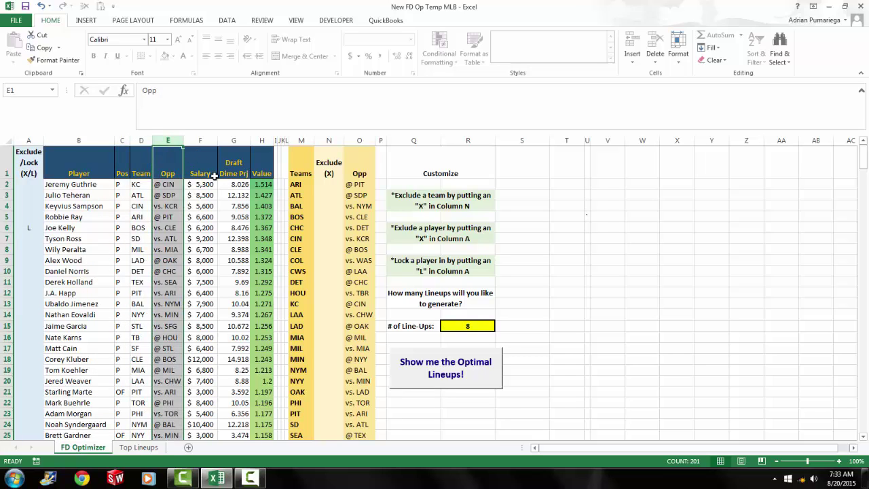
{"action": "left_click", "coordinate": [200, 141]}
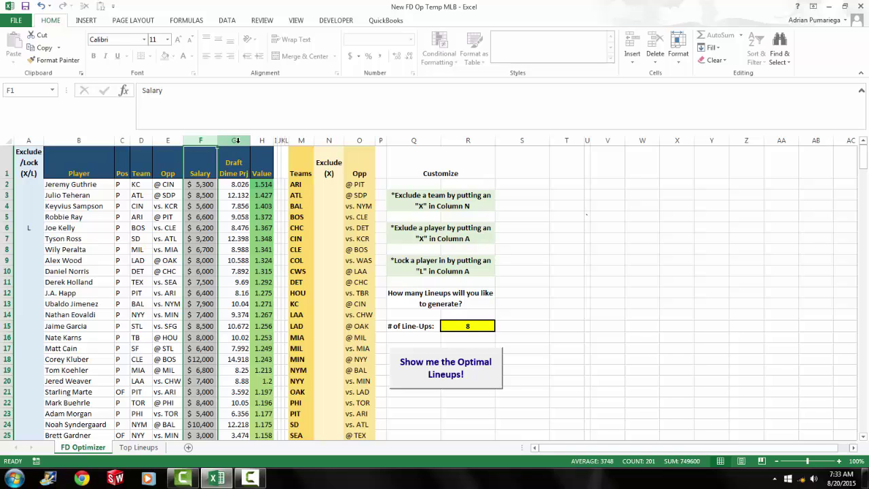
{"action": "left_click", "coordinate": [237, 140]}
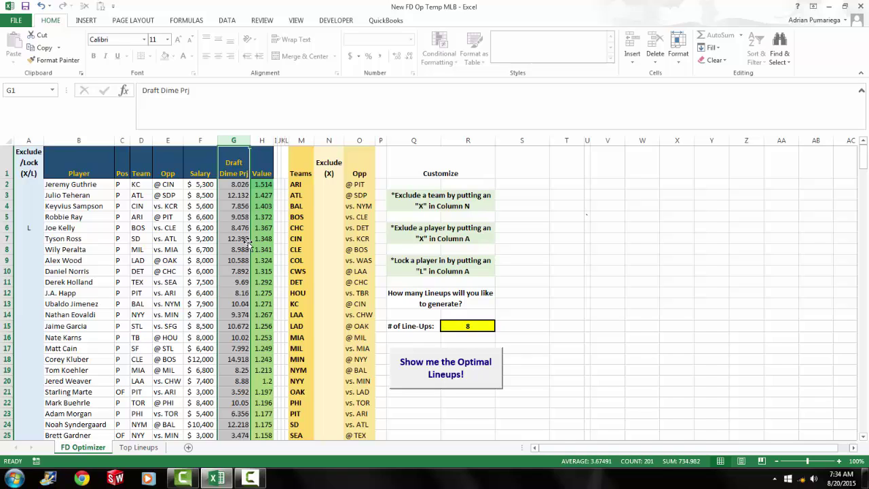
{"action": "left_click", "coordinate": [261, 140]}
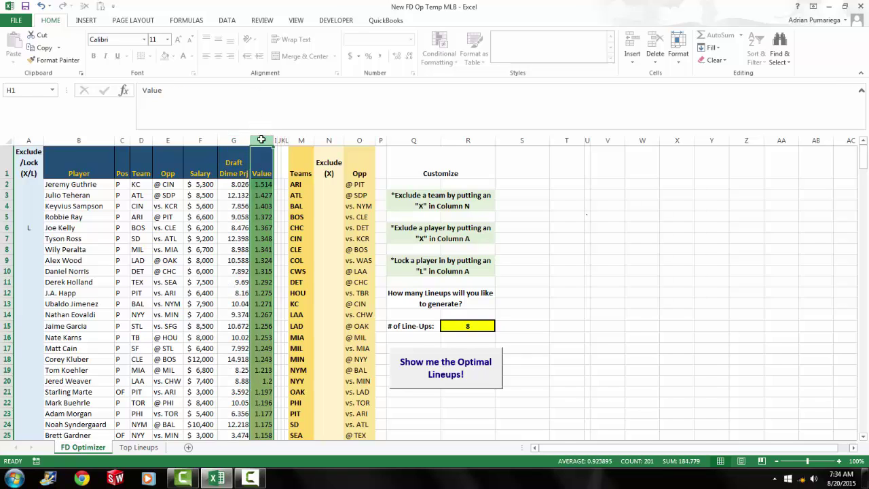
{"action": "left_click", "coordinate": [255, 184]}
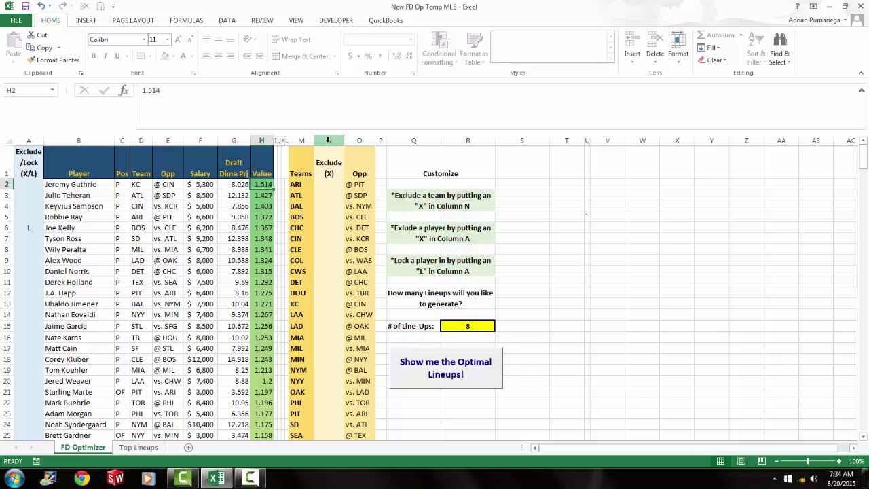
Step: Exclude the BOS and CLE teams by entering X in cells N5 and N8
{"action": "left_click", "coordinate": [328, 225]}
{"action": "left_click", "coordinate": [335, 217]}
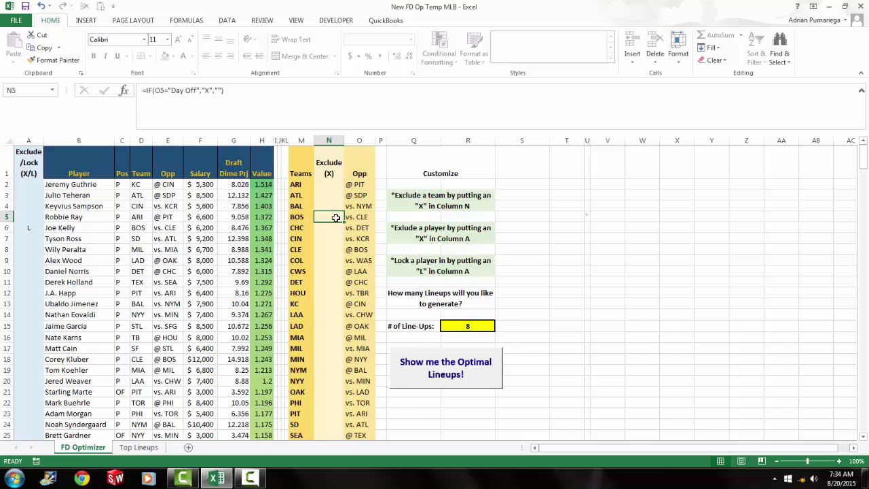
{"action": "type", "text": "X"}
{"action": "key", "text": "Return"}
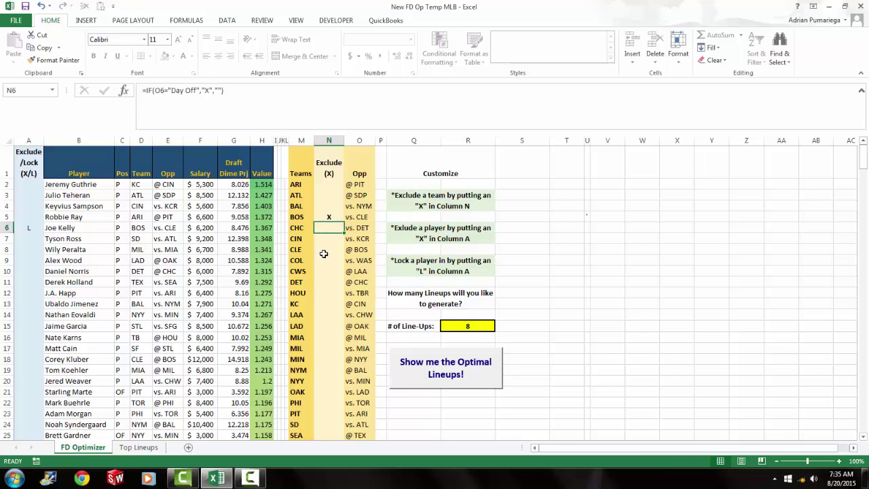
{"action": "left_click", "coordinate": [324, 251]}
{"action": "type", "text": "X"}
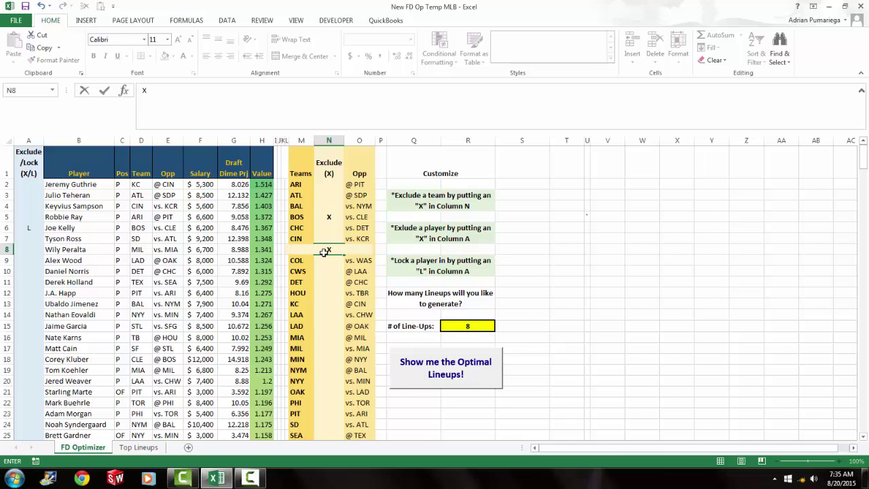
{"action": "key", "text": "Return"}
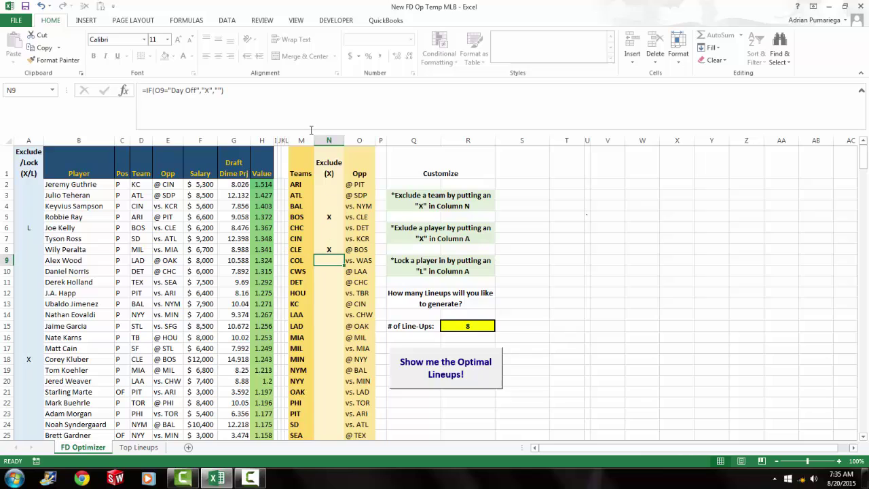
Step: Restore the exclusion formulas by filling cell N2 down the team Exclude column and cell A2 down the Exclude/Lock column
{"action": "left_click", "coordinate": [332, 186]}
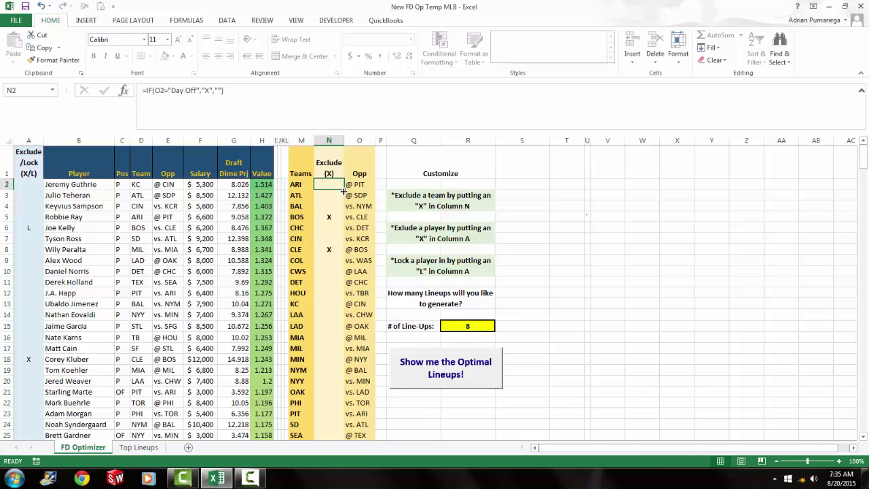
{"action": "double_click", "coordinate": [344, 190]}
{"action": "left_click", "coordinate": [28, 184]}
{"action": "double_click", "coordinate": [44, 189]}
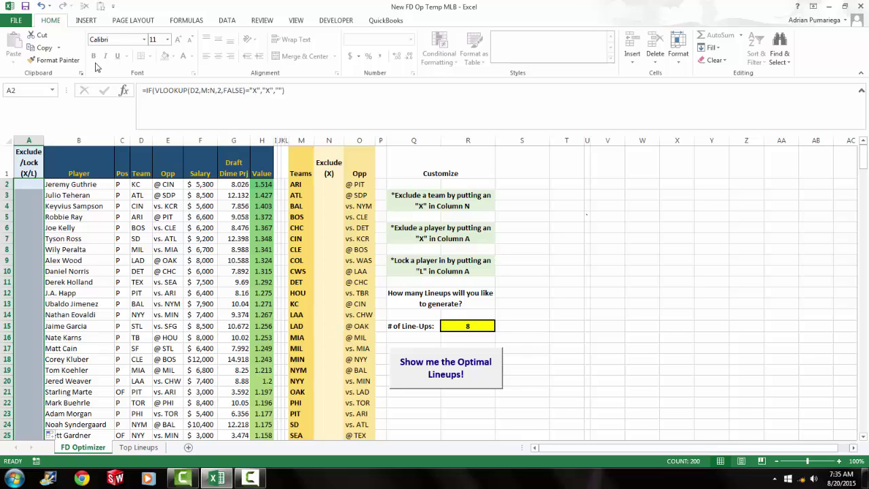
Step: Check in the Excel add-ins list whether the Solver Add-in is enabled, leaving the selection as it is
{"action": "left_click", "coordinate": [16, 20]}
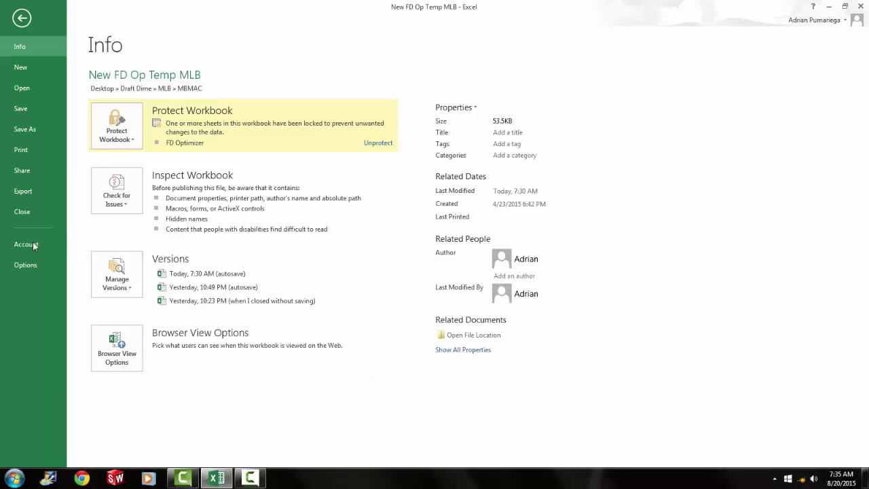
{"action": "left_click", "coordinate": [26, 270]}
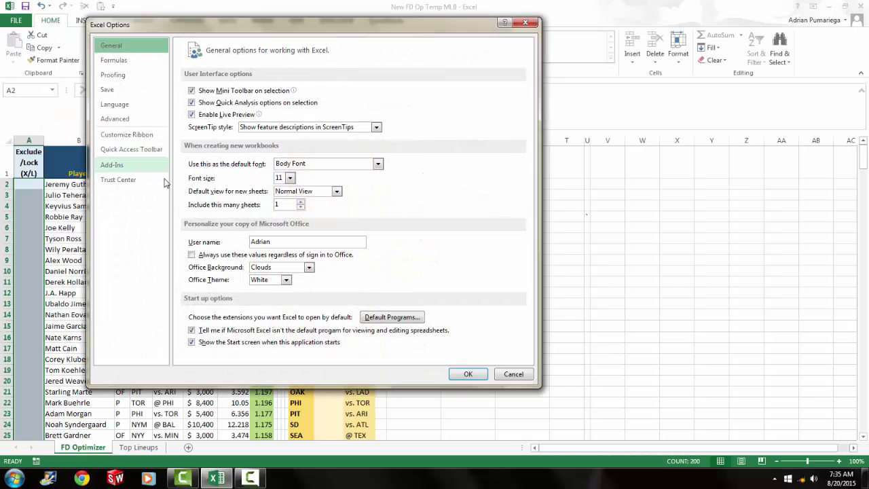
{"action": "left_click", "coordinate": [149, 169]}
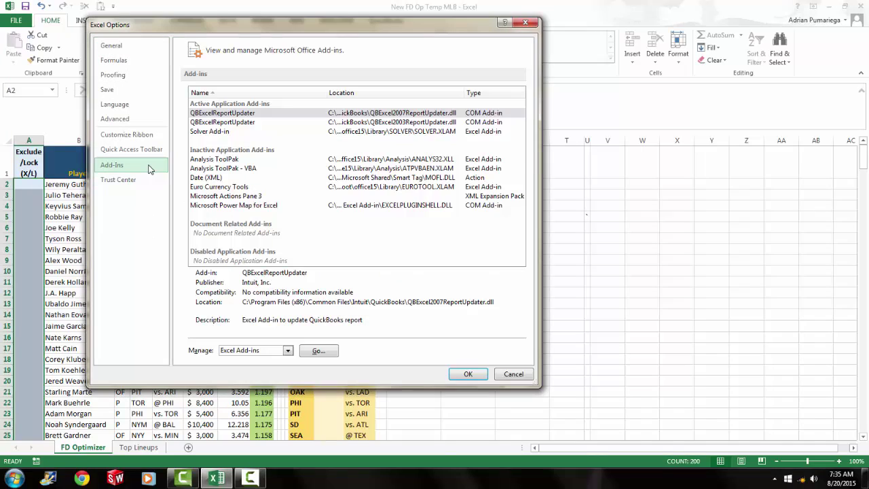
{"action": "left_click", "coordinate": [318, 351]}
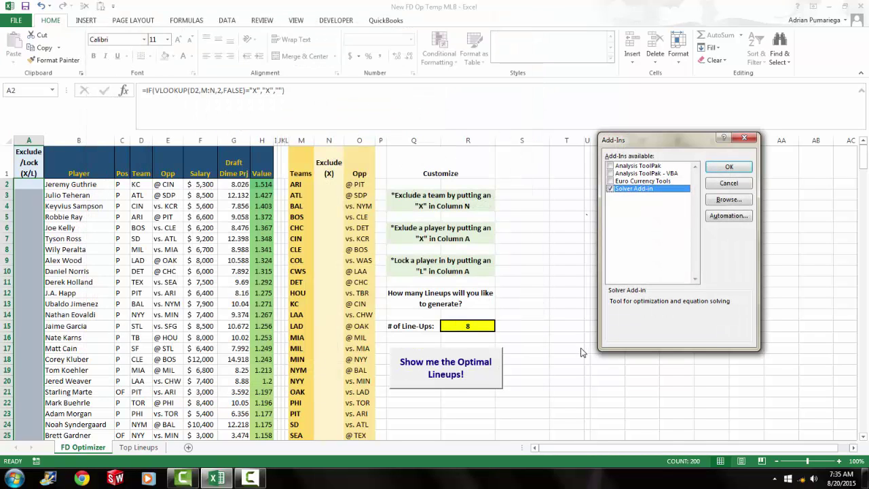
{"action": "left_click", "coordinate": [719, 184]}
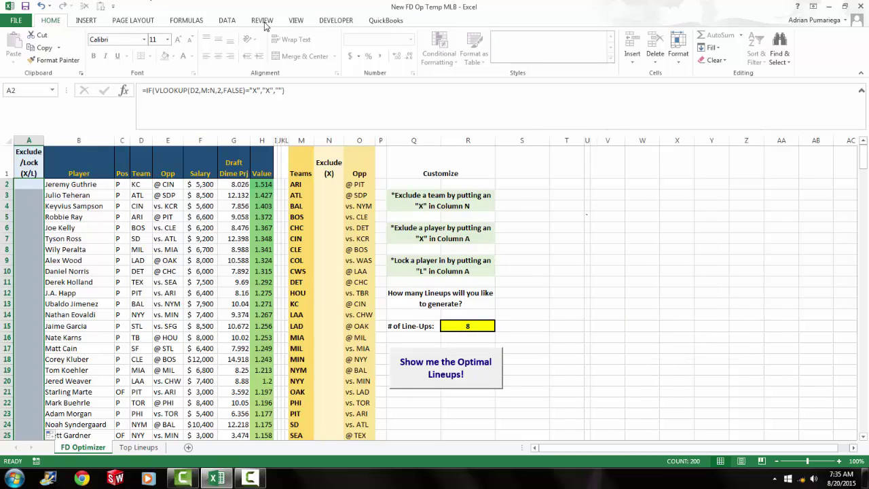
Step: Check the data tools for the Solver command and open the Visual Basic editor for the workbook
{"action": "left_click", "coordinate": [293, 21]}
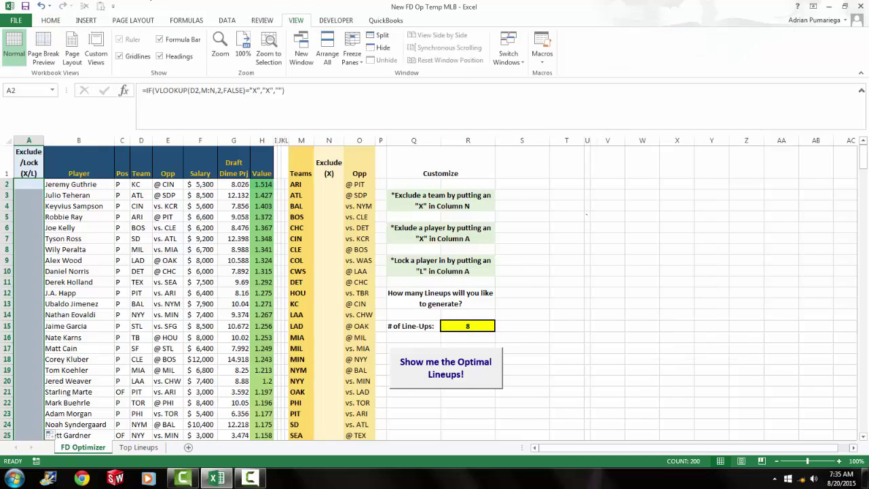
{"action": "left_click", "coordinate": [235, 19]}
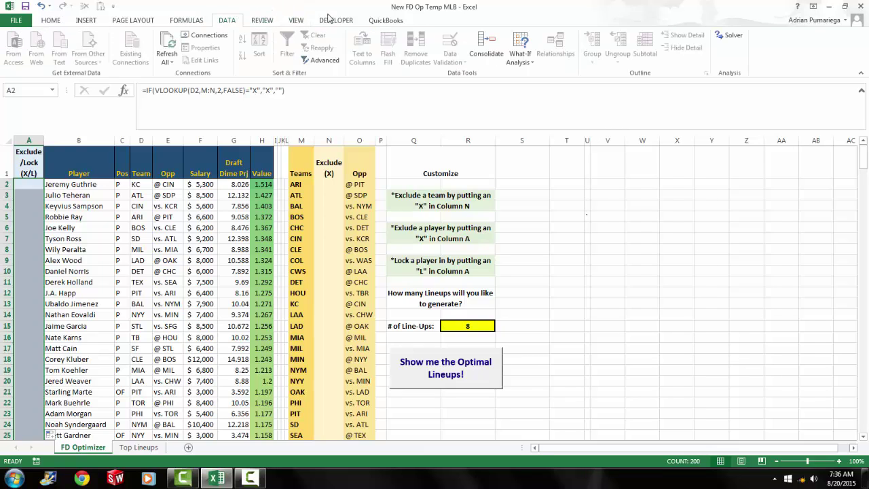
{"action": "left_click", "coordinate": [329, 19]}
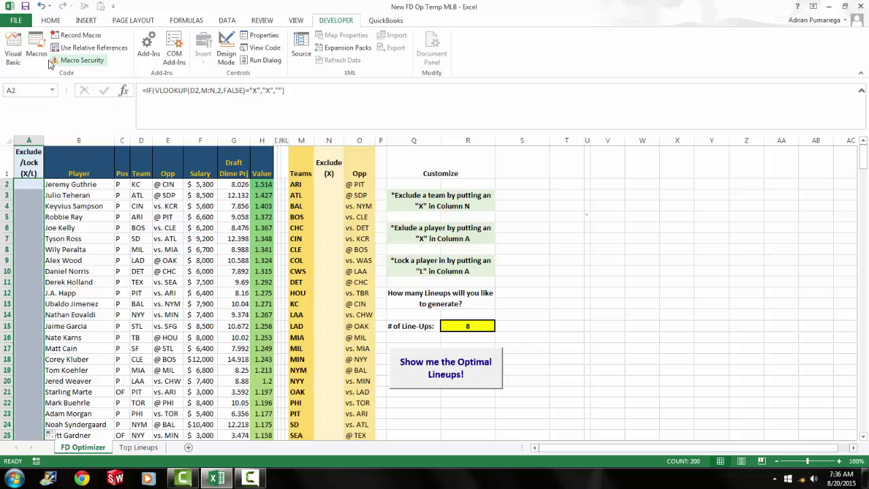
{"action": "left_click", "coordinate": [10, 64]}
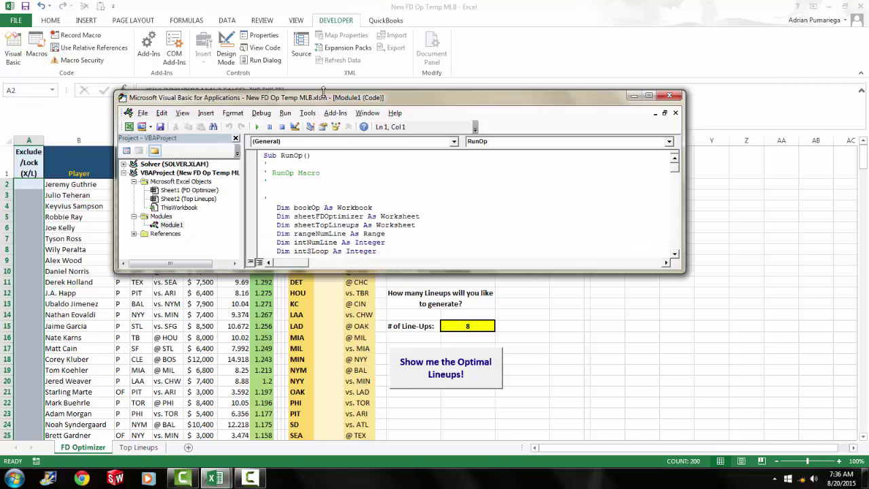
Step: Check in the VBA project references whether Solver is enabled, leave the references as they are, and close the Visual Basic editor
{"action": "left_click", "coordinate": [314, 113]}
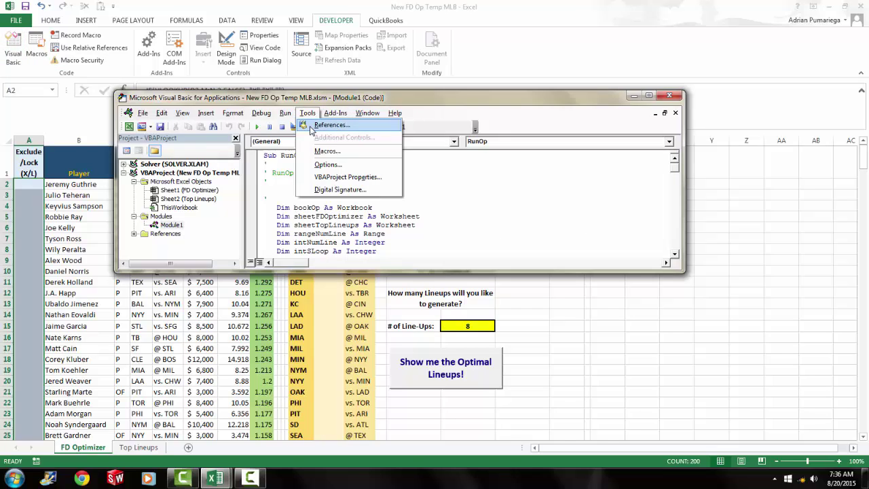
{"action": "left_click", "coordinate": [309, 113]}
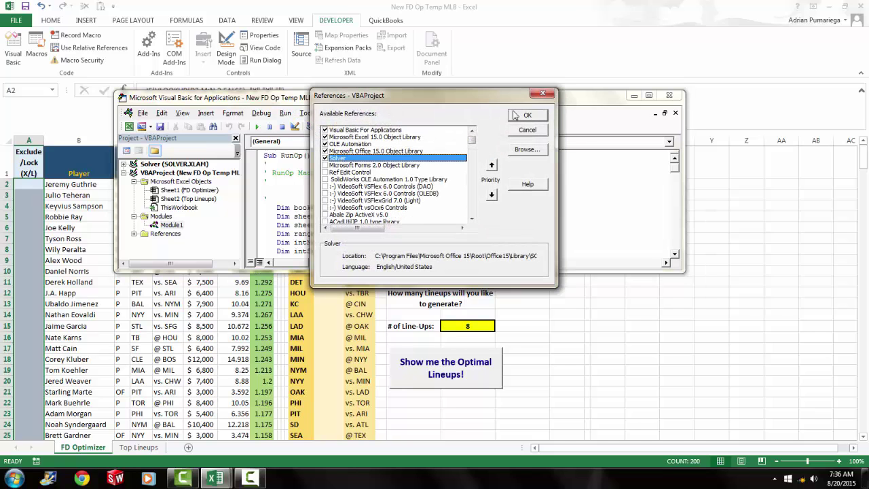
{"action": "left_click", "coordinate": [527, 130]}
{"action": "left_click", "coordinate": [670, 96]}
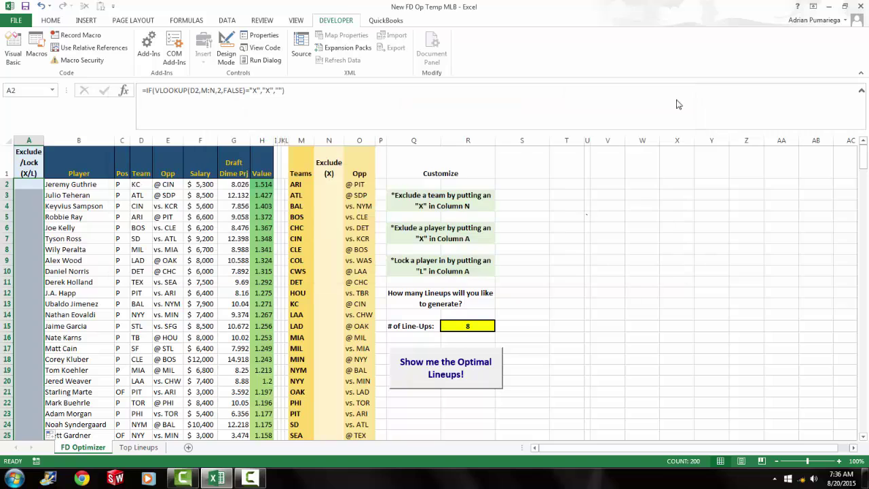
Step: Set the number of line-ups to 5 on the FD Optimizer sheet and generate the optimal lineups
{"action": "left_click", "coordinate": [449, 325]}
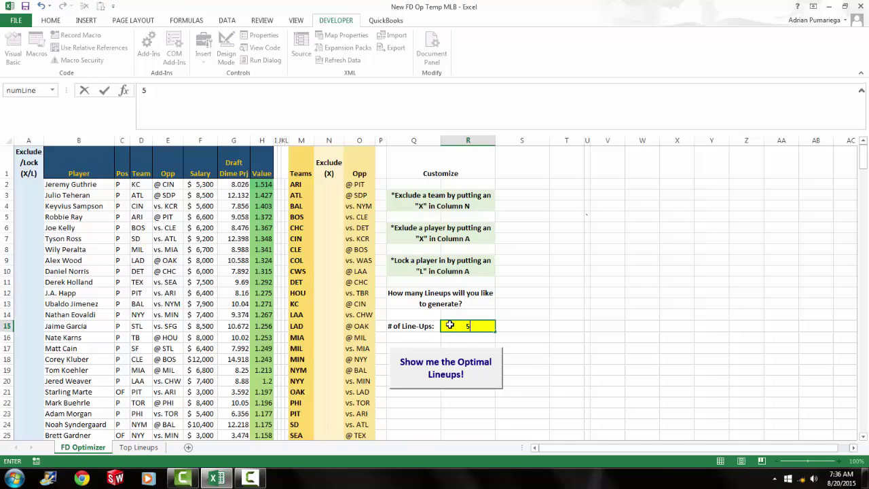
{"action": "key", "text": "Return"}
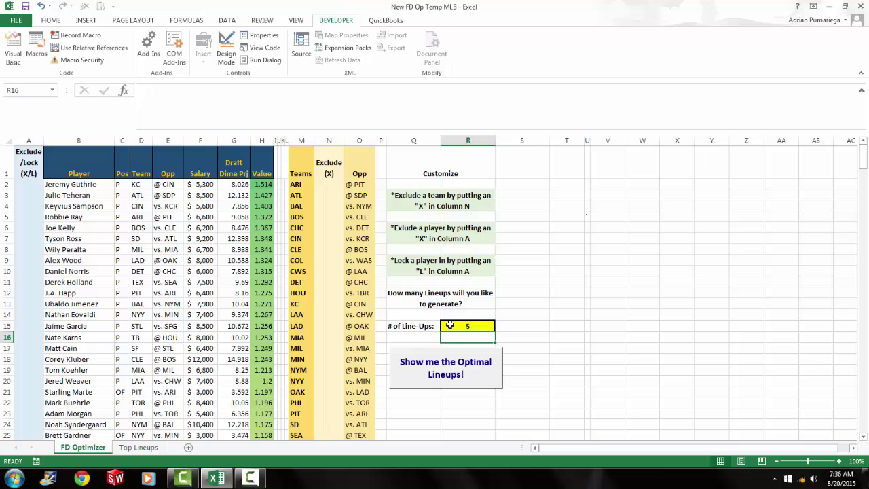
{"action": "left_click", "coordinate": [435, 373]}
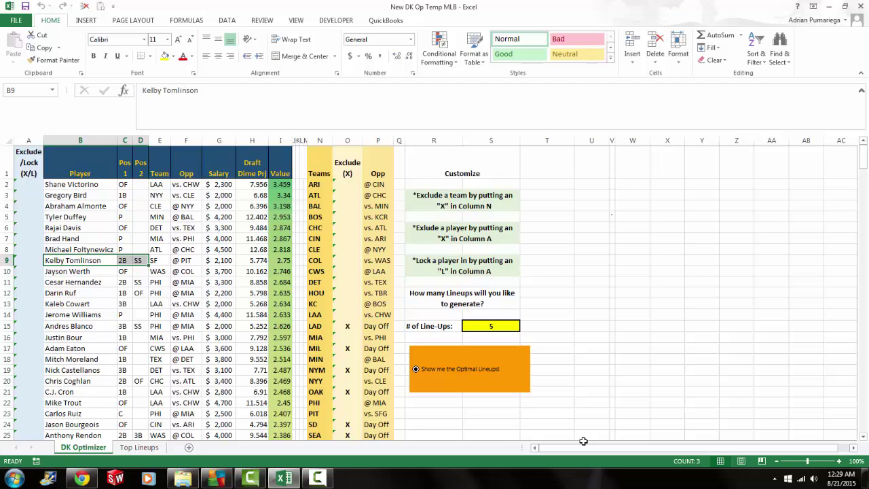
Step: Generate the optimal lineups from the DK Optimizer sheet and examine the Pos 1 and Pos 2 positions in the top lineup
{"action": "left_click", "coordinate": [502, 393]}
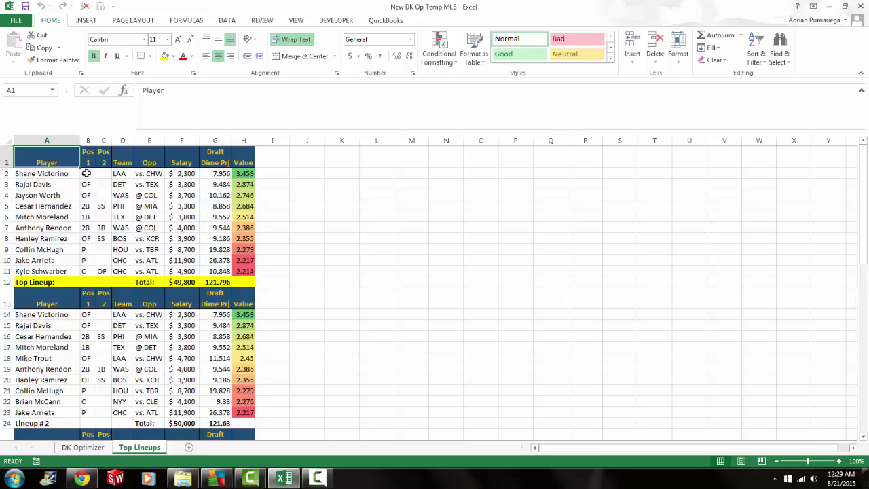
{"action": "left_click_drag", "start_coordinate": [87, 173], "coordinate": [86, 195]}
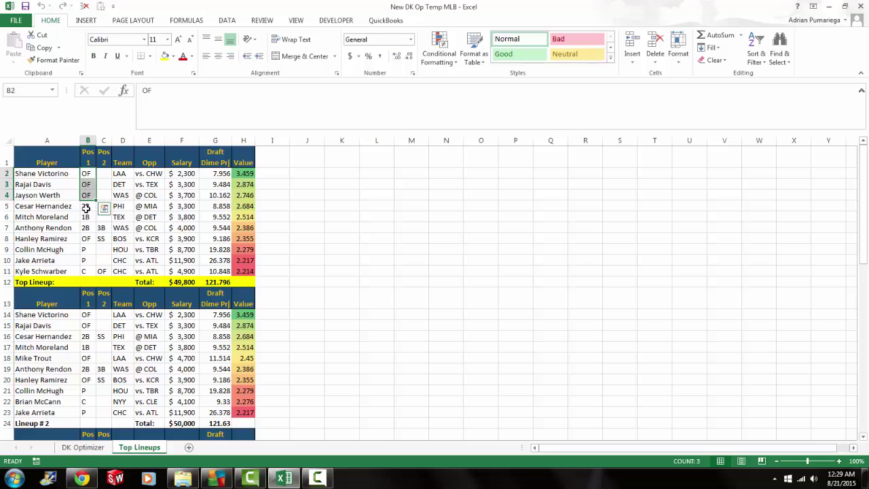
{"action": "left_click", "coordinate": [87, 216]}
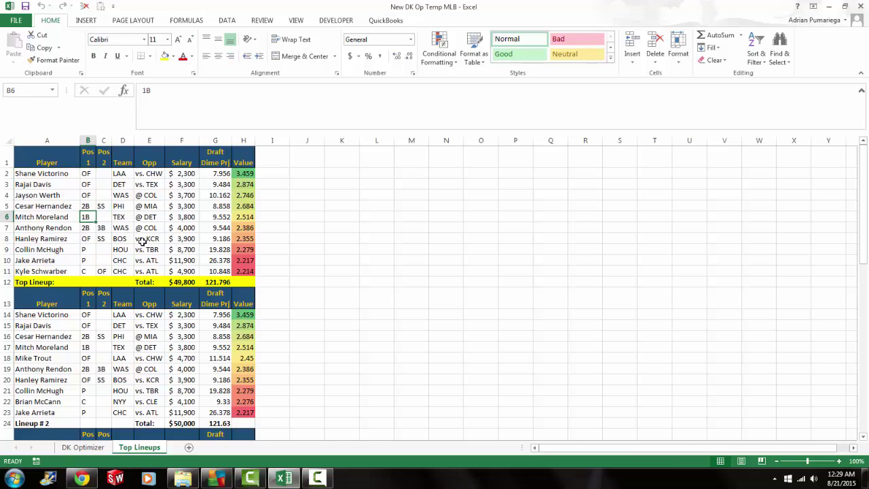
{"action": "left_click", "coordinate": [88, 207]}
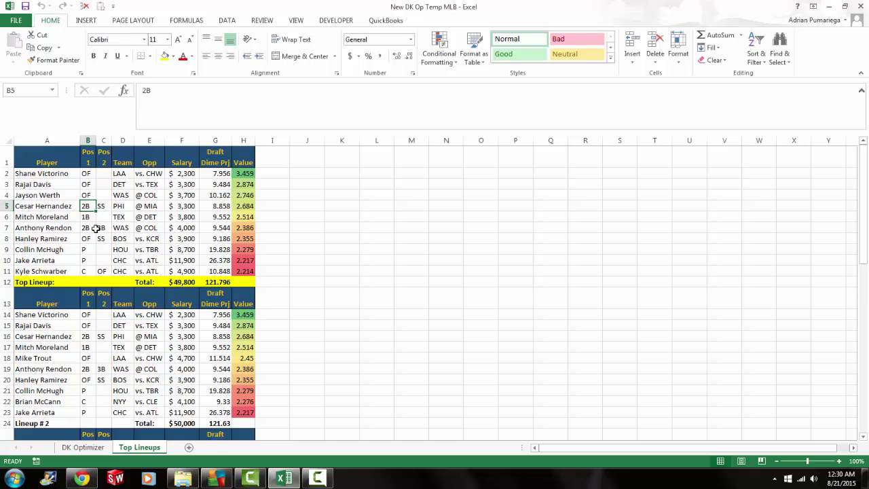
{"action": "left_click", "coordinate": [100, 228]}
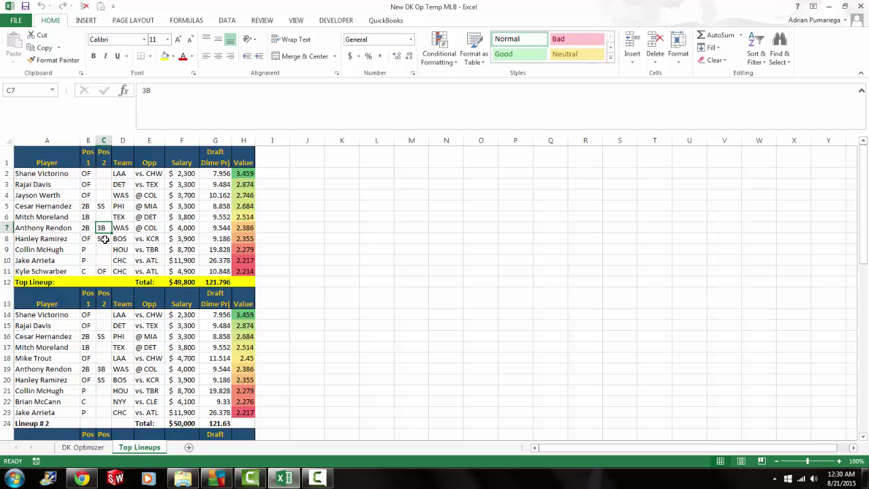
{"action": "left_click", "coordinate": [103, 239]}
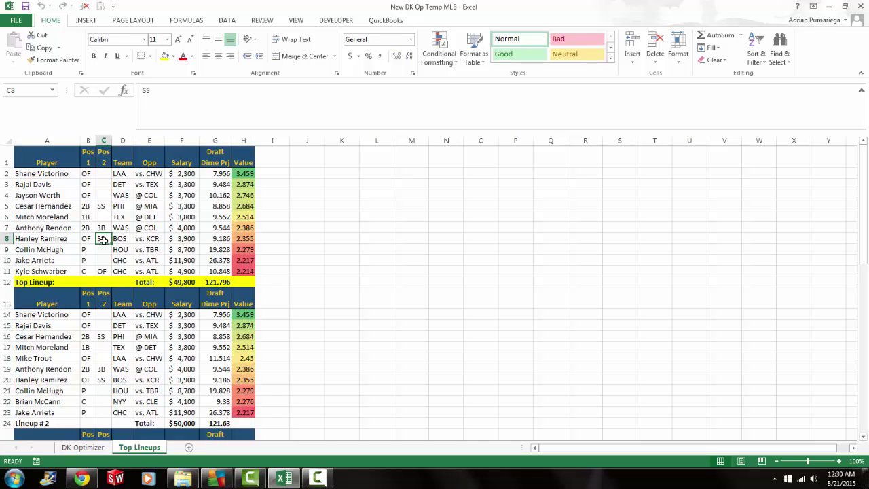
{"action": "left_click", "coordinate": [86, 272]}
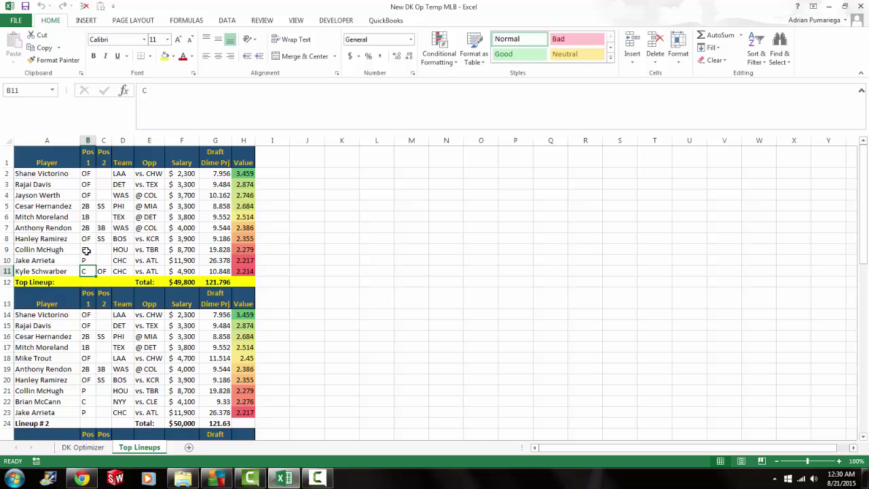
{"action": "left_click_drag", "start_coordinate": [84, 251], "coordinate": [86, 260]}
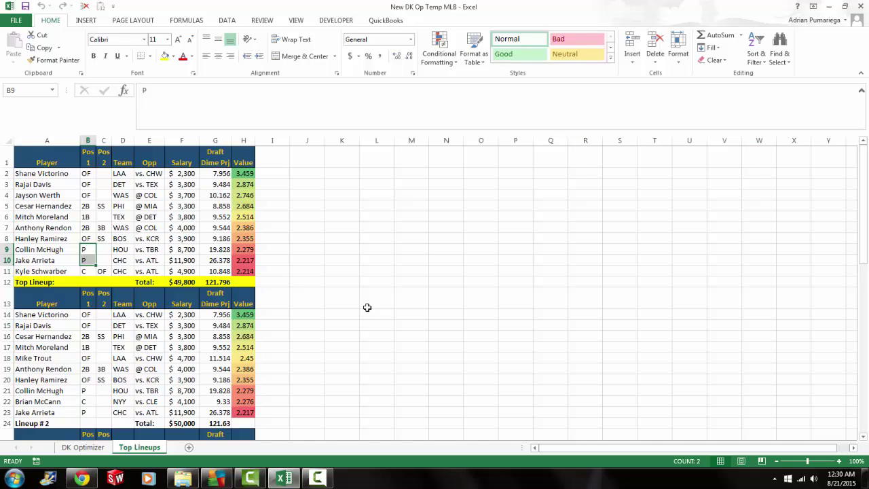
Step: Clear all secondary positions below the Pos 2 header on the DK Optimizer sheet and generate the optimal lineups again
{"action": "left_click", "coordinate": [83, 447]}
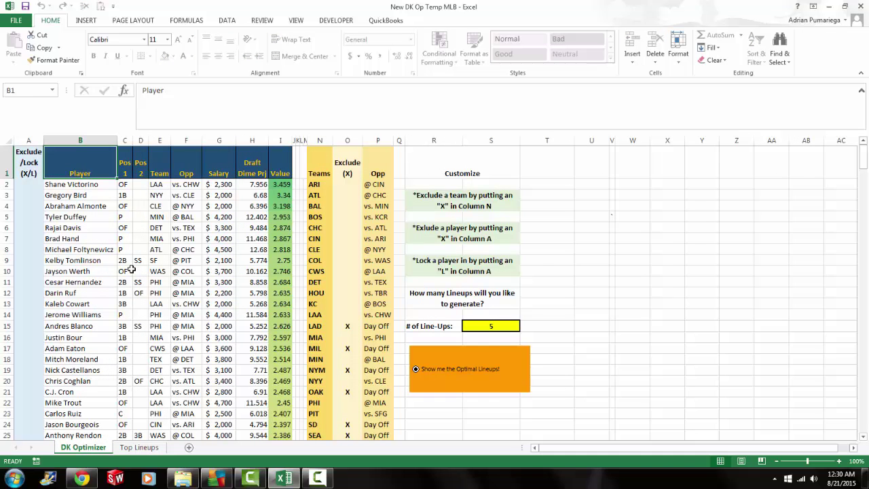
{"action": "left_click", "coordinate": [141, 185]}
{"action": "key", "text": "ctrl+shift+Down"}
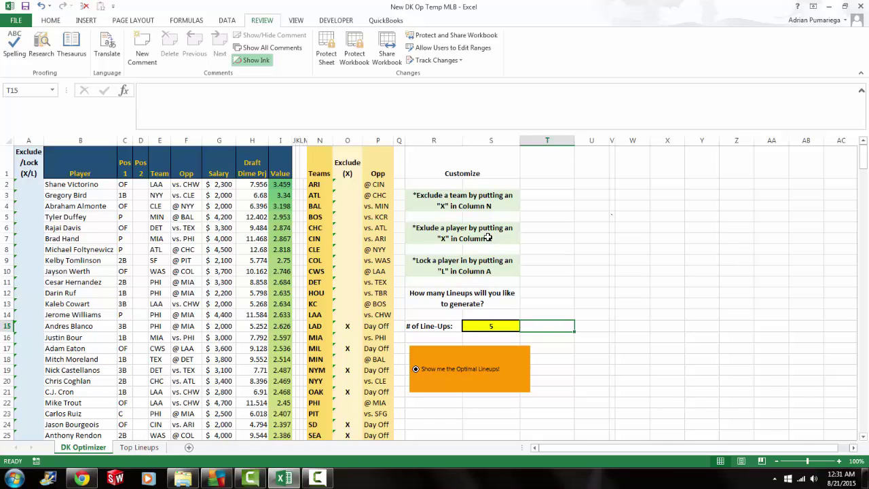
{"action": "left_click", "coordinate": [473, 355]}
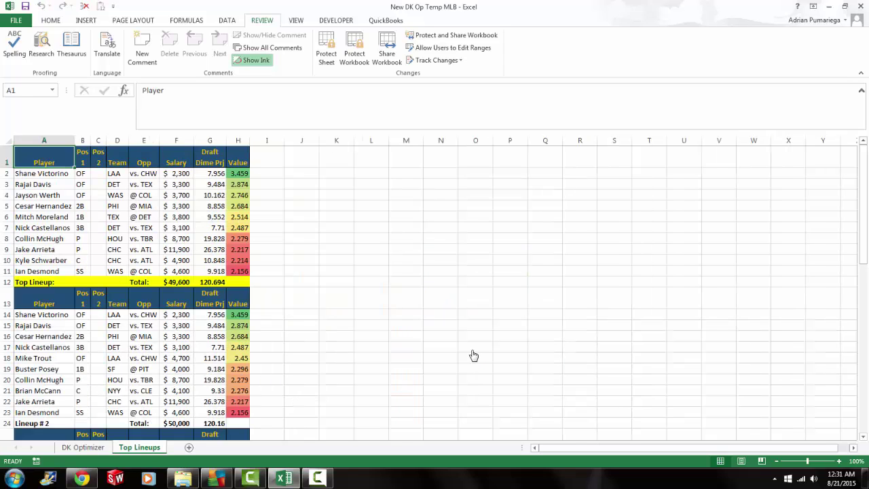